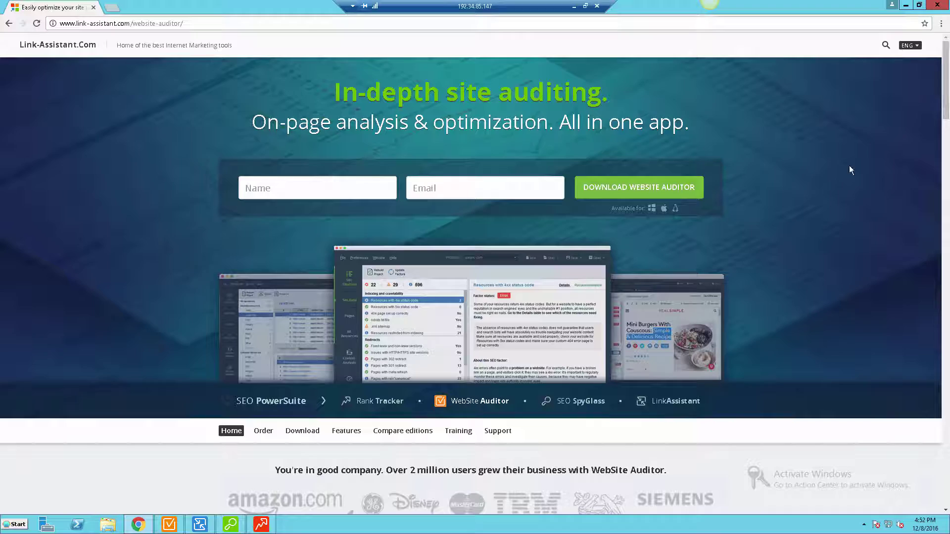
- Scroll through the feature sections of the WebSite Auditor page in Chrome
scroll(838, 190, "down", 2)
scroll(839, 194, "down", 1)
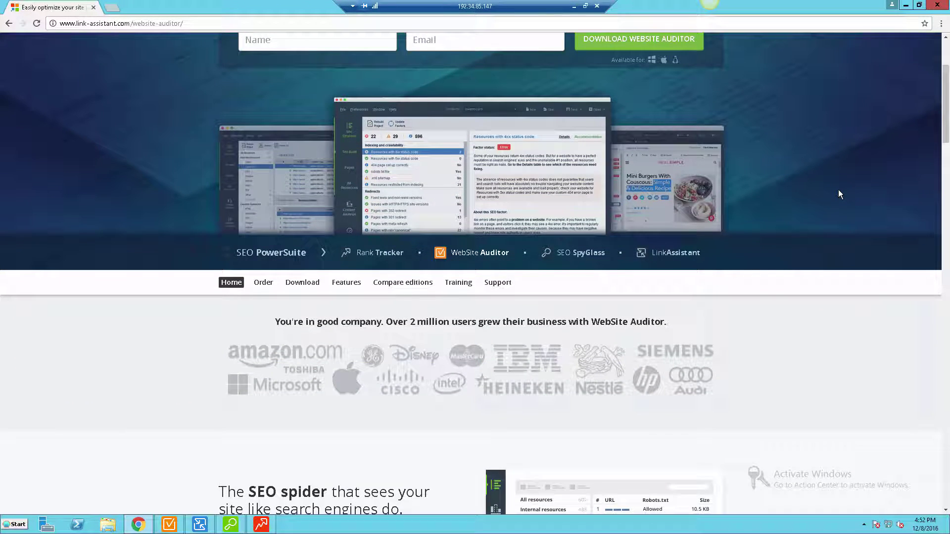
scroll(840, 194, "down", 4)
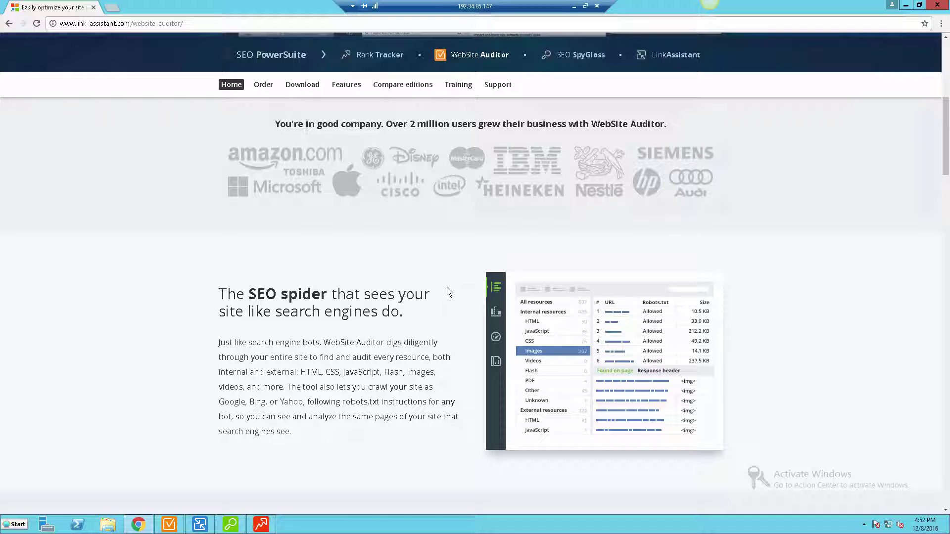
scroll(411, 331, "down", 5)
scroll(411, 329, "down", 1)
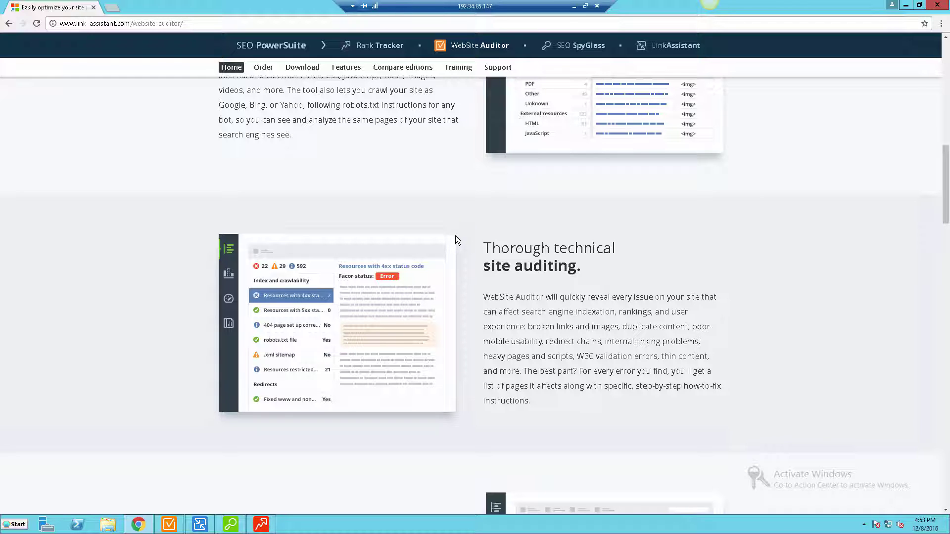
scroll(459, 359, "down", 5)
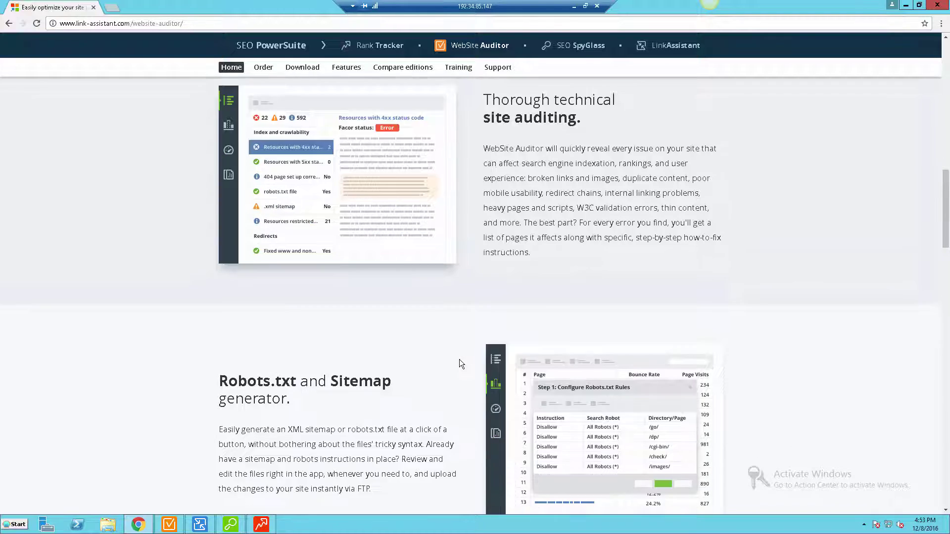
scroll(459, 360, "down", 1)
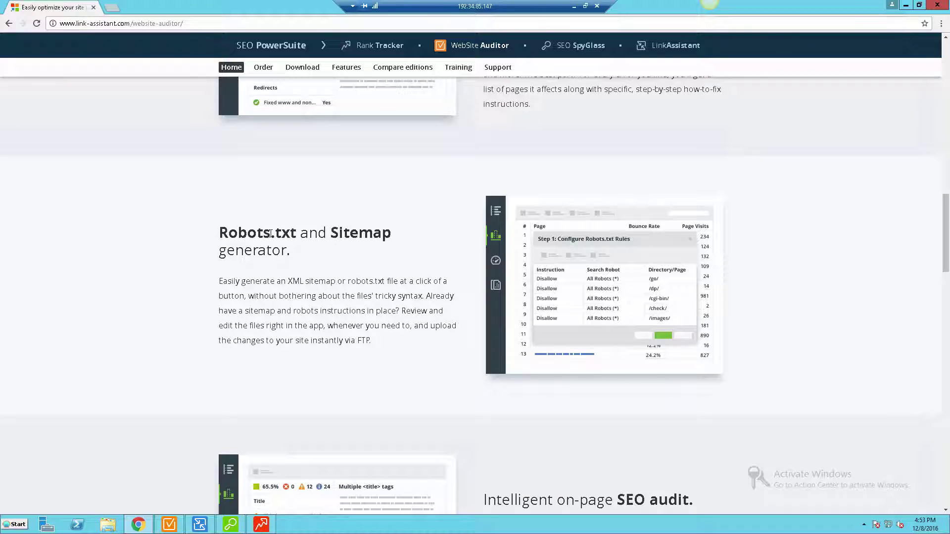
scroll(325, 365, "down", 4)
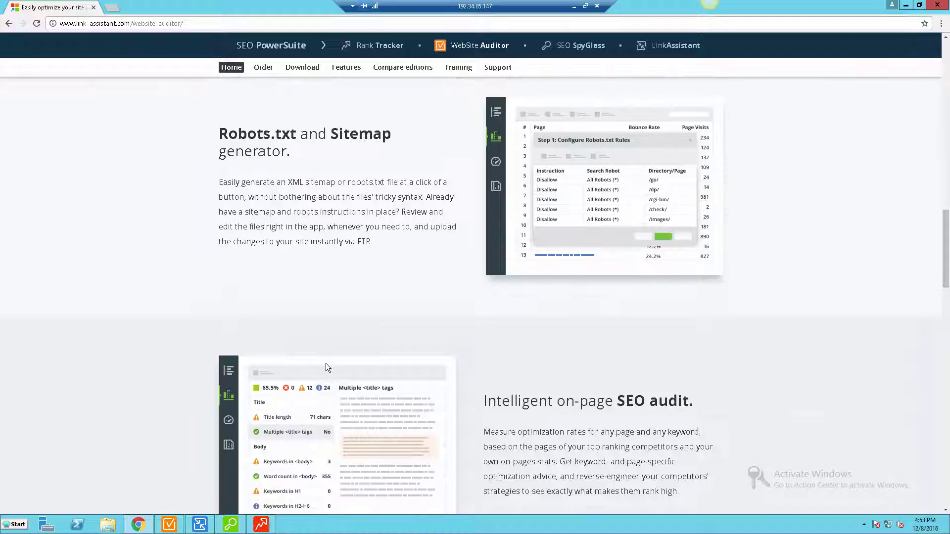
scroll(328, 366, "down", 2)
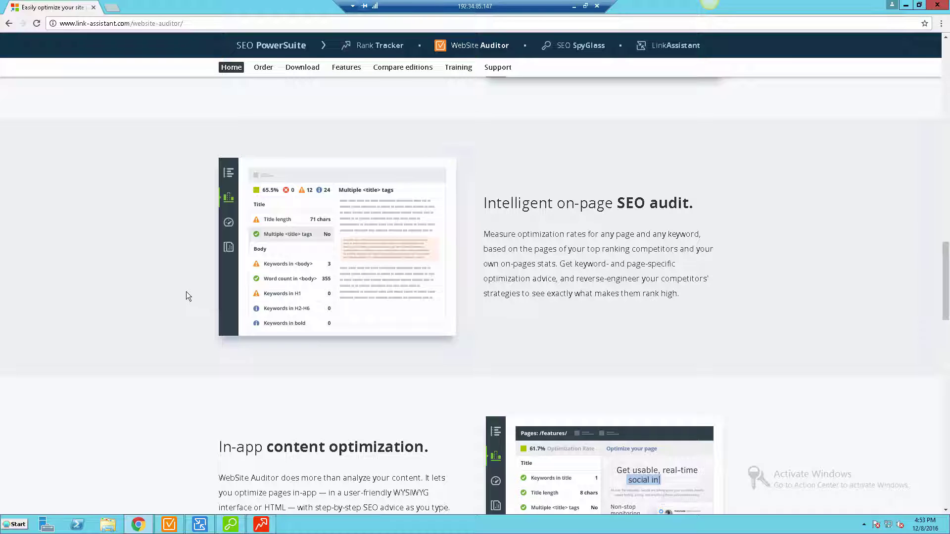
- Finish reading the feature page and bring the WebSite Auditor Site Audit window forward
scroll(187, 296, "down", 3)
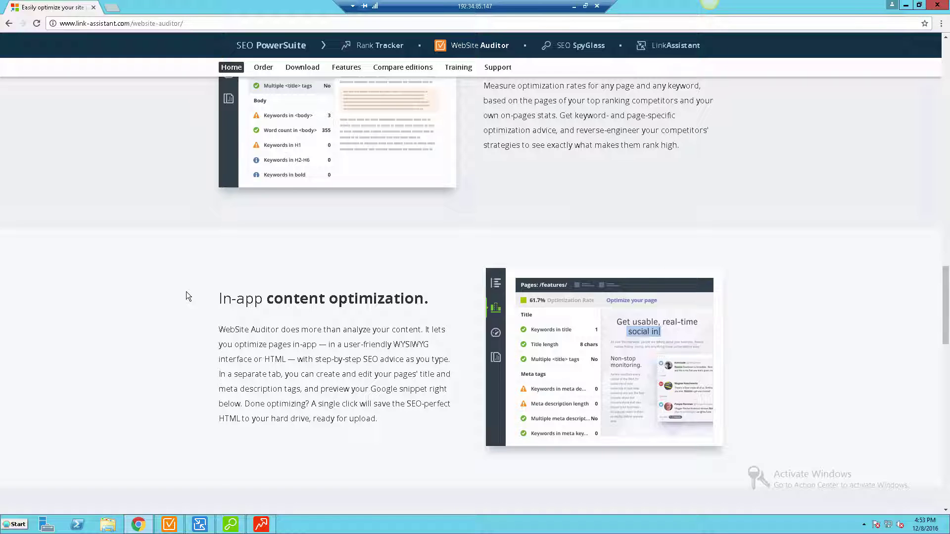
scroll(186, 293, "down", 4)
scroll(186, 293, "down", 14)
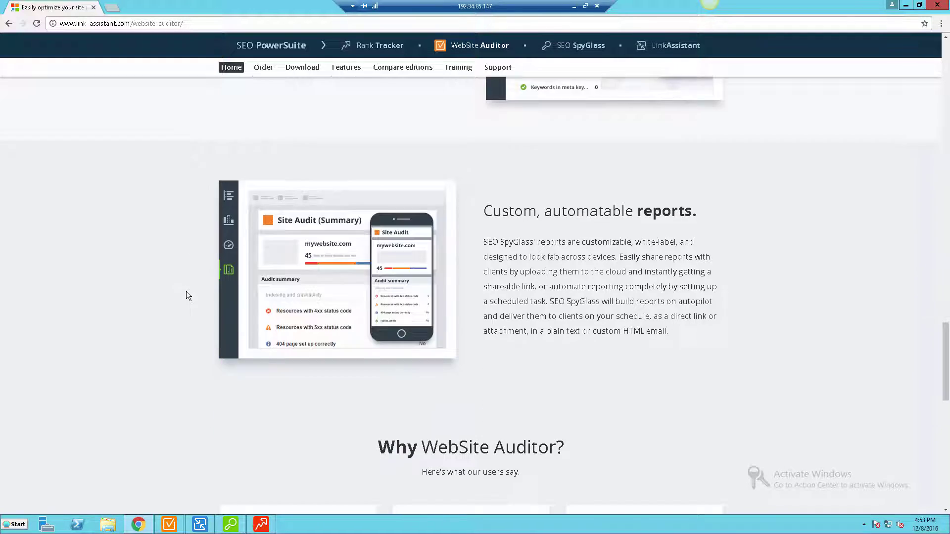
scroll(186, 295, "up", 20)
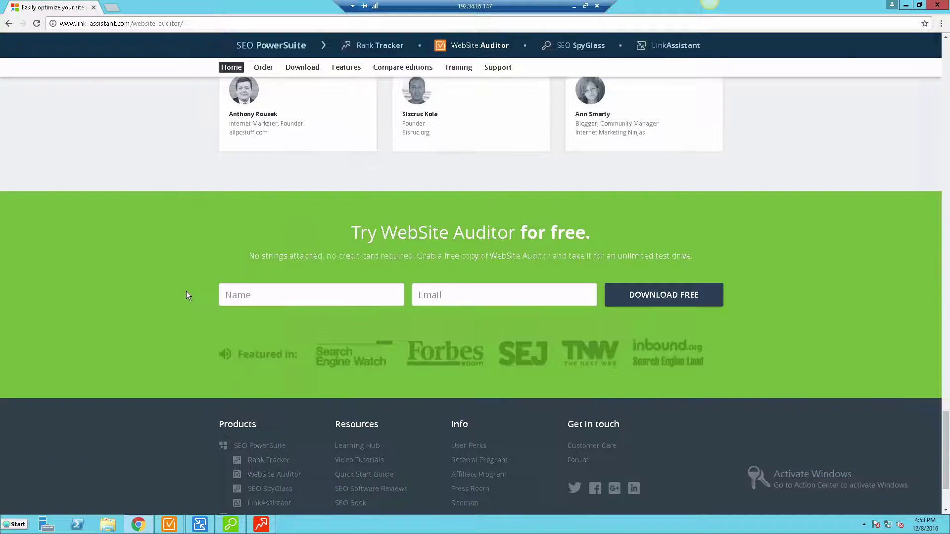
scroll(187, 294, "up", 3)
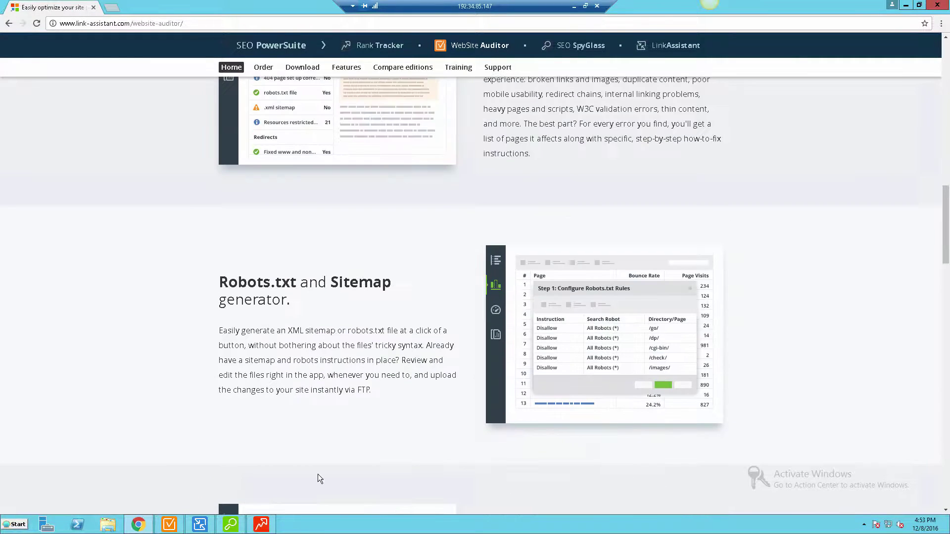
left_click(176, 528)
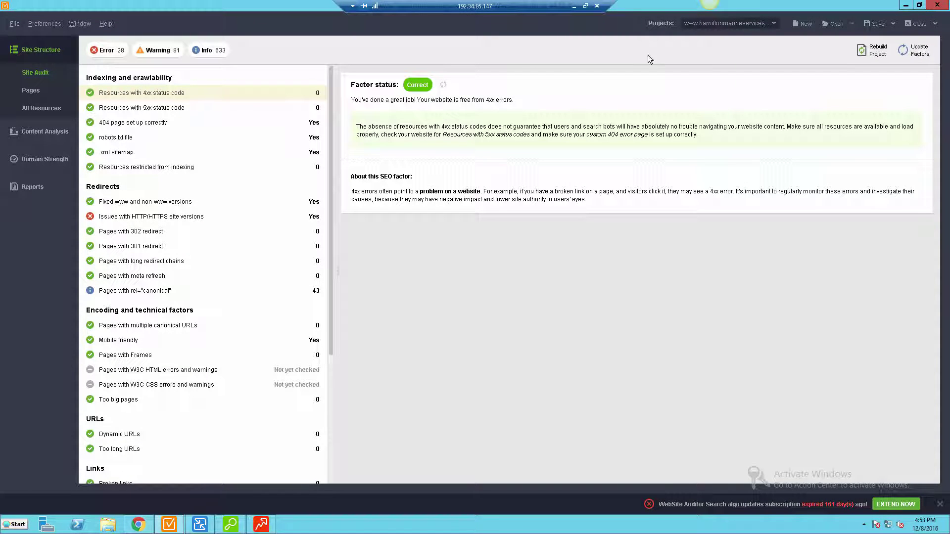
- Check the saved projects list, keep hamiltonmarineservices, and bring up the File menu
left_click(772, 24)
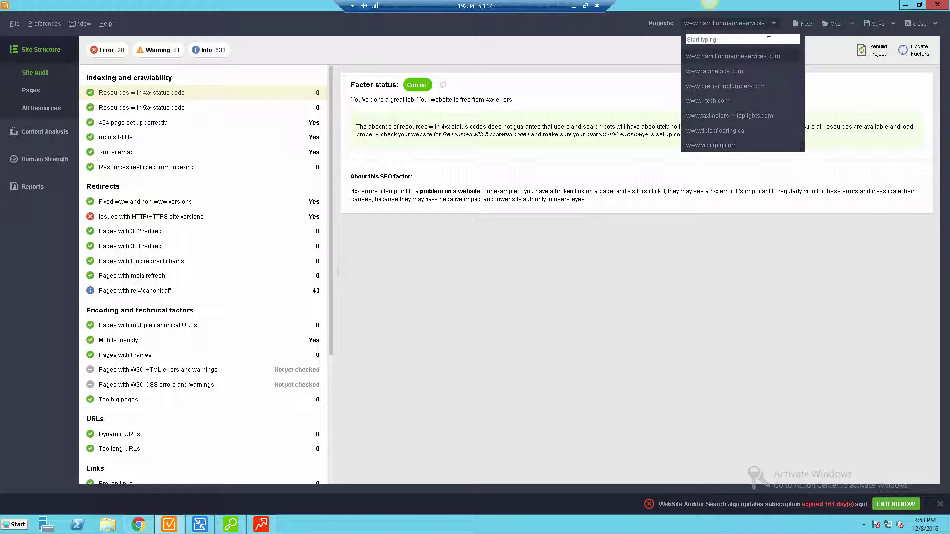
left_click(774, 23)
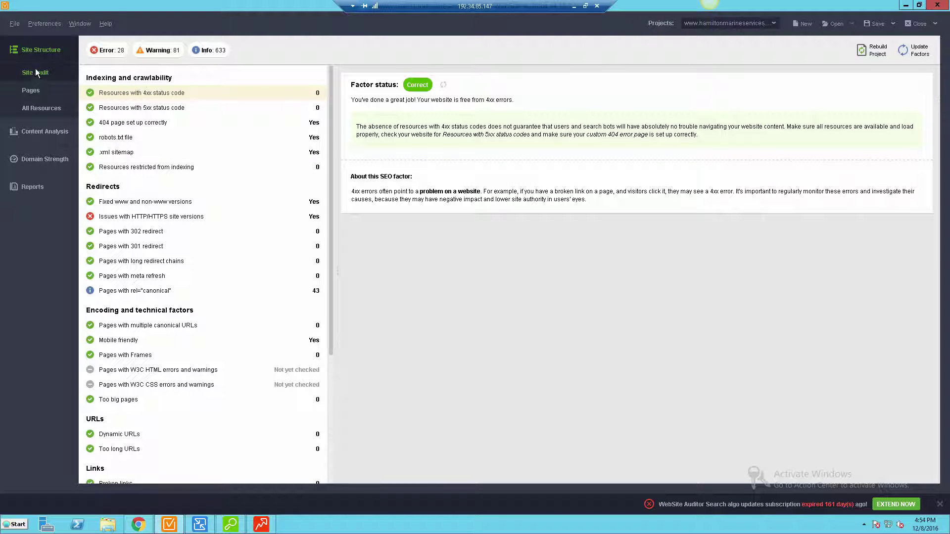
left_click(15, 25)
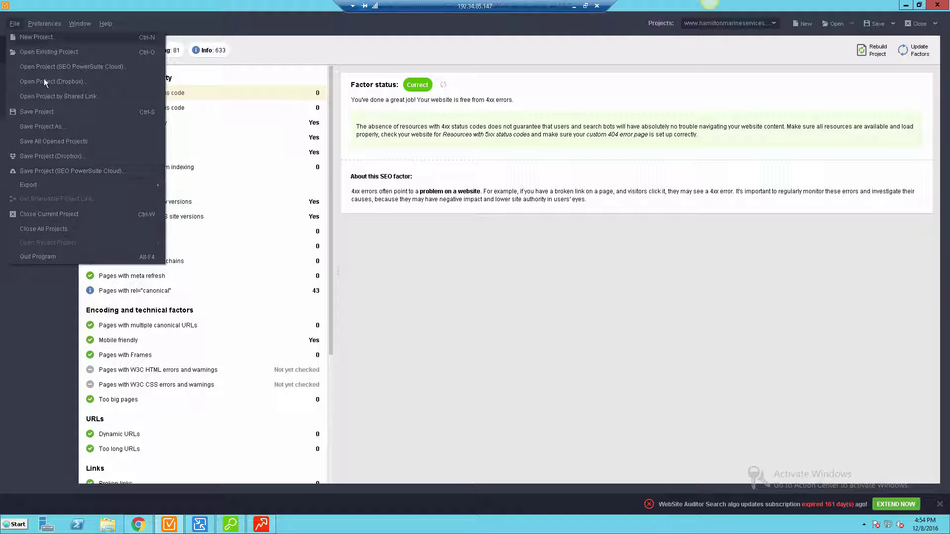
left_click(15, 23)
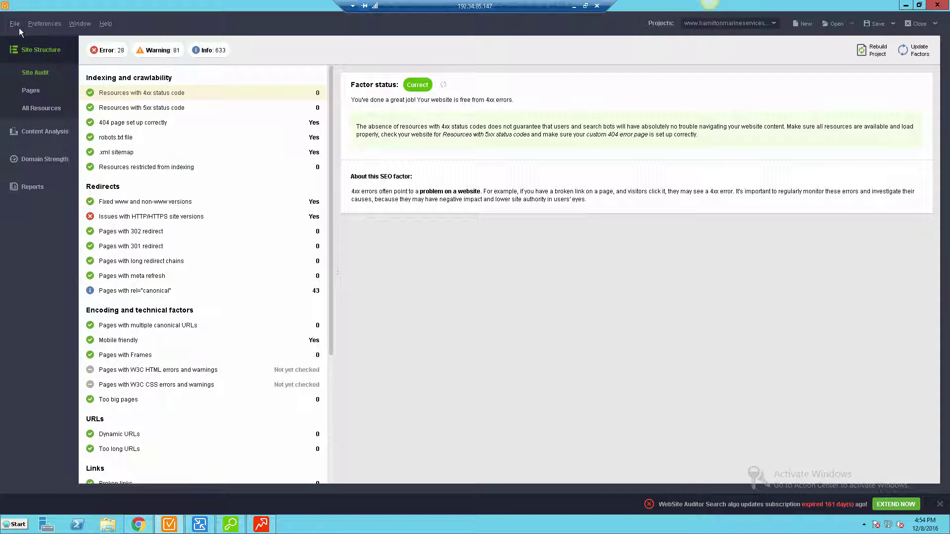
left_click(21, 28)
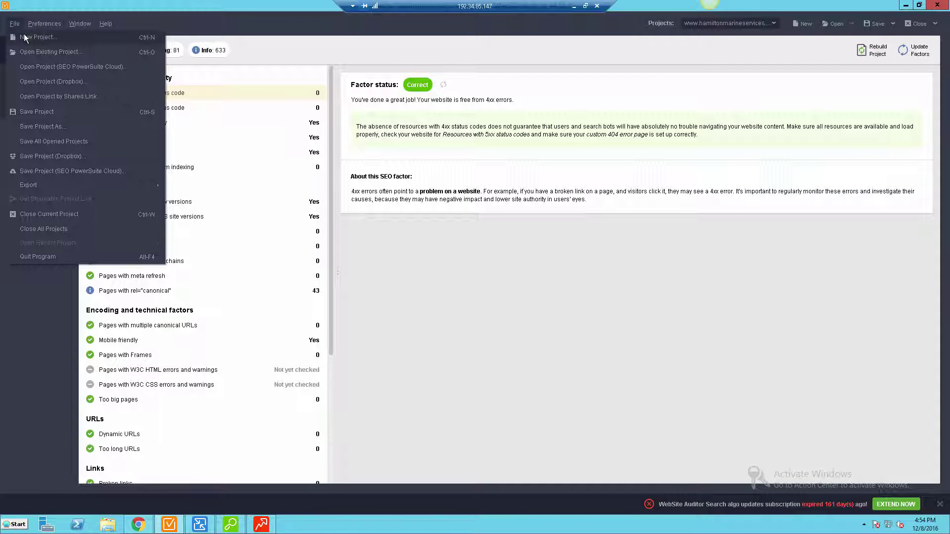
left_click(24, 33)
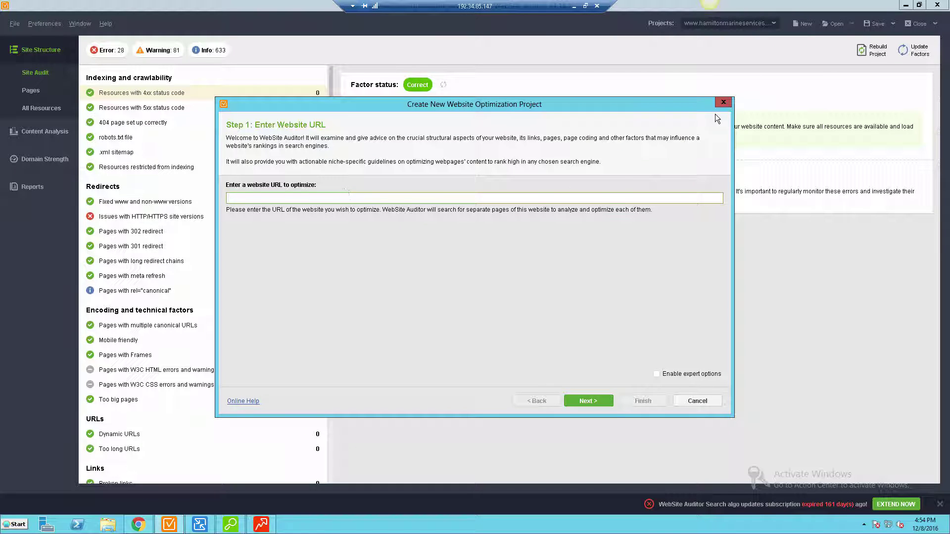
left_click(724, 102)
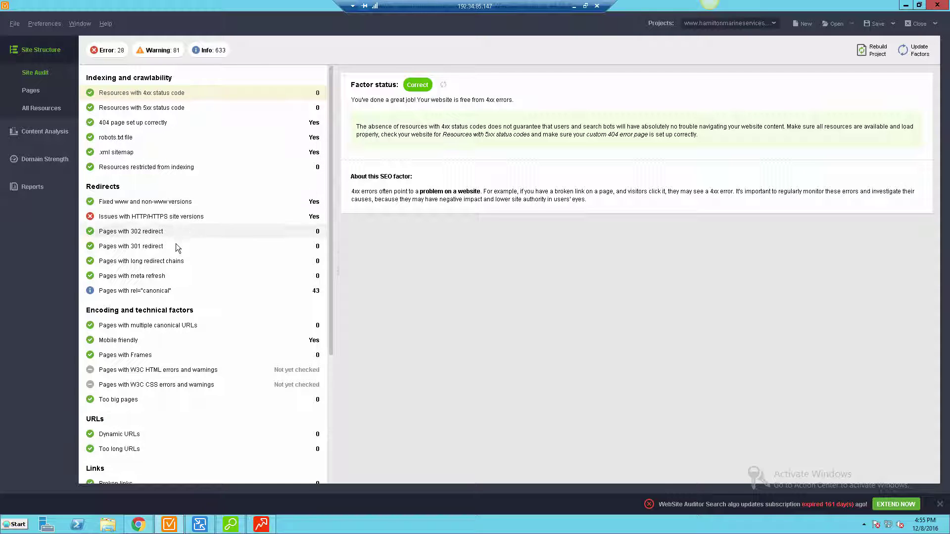
- Show the On-page 'Empty meta description' factor with its 37 flagged pages
scroll(195, 272, "down", 1)
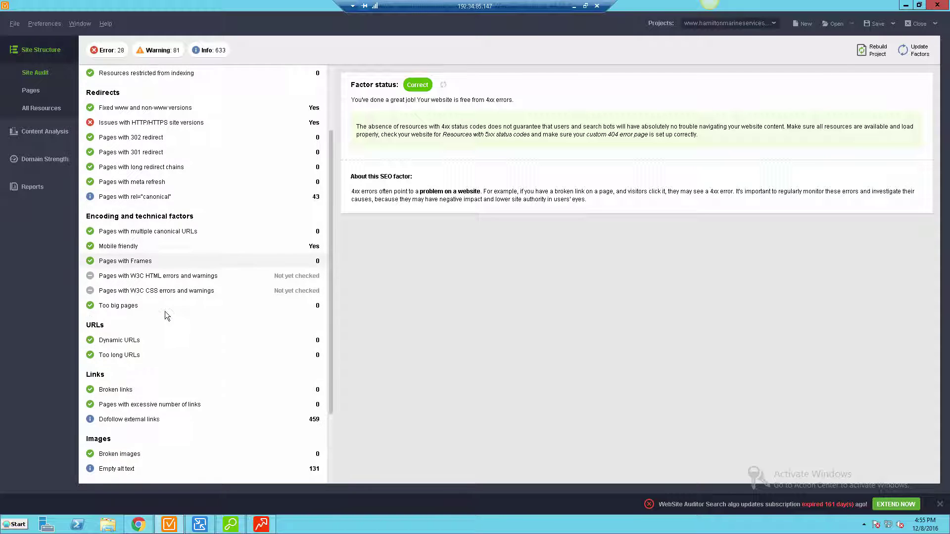
scroll(166, 312, "down", 3)
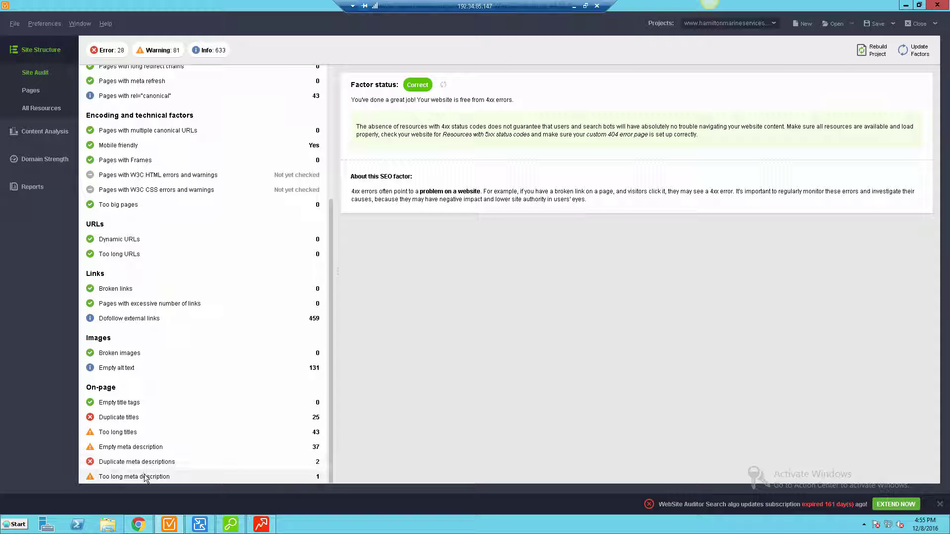
left_click(124, 450)
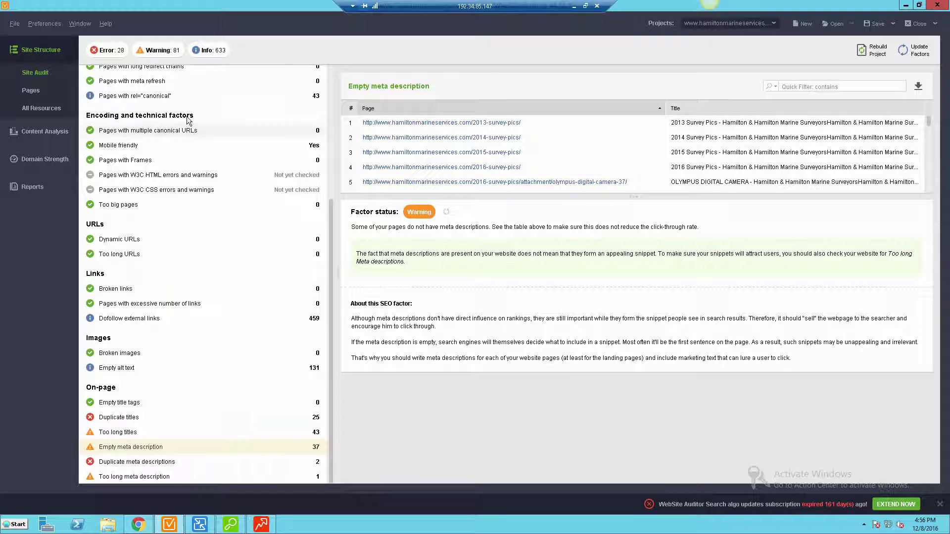
- View the Pages with rel="canonical" and Duplicate meta descriptions factor details
left_click(115, 97)
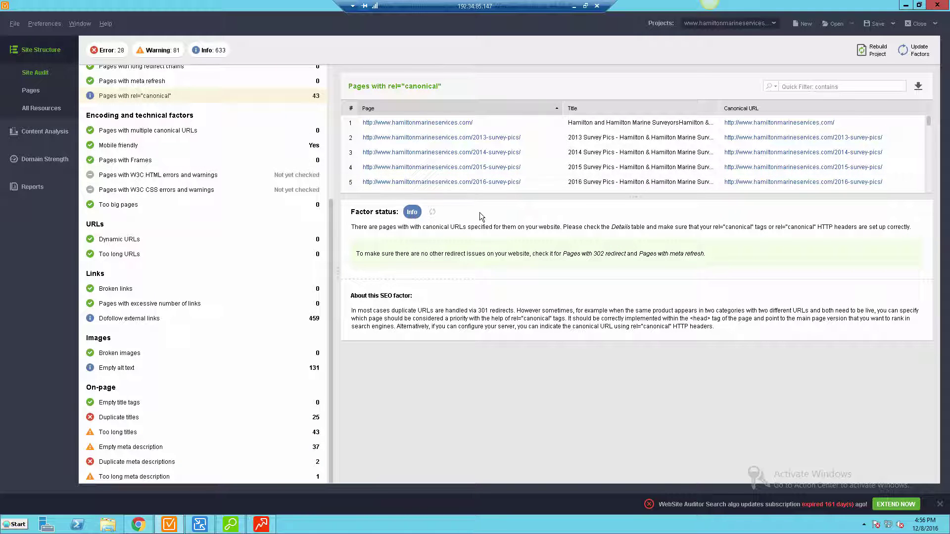
left_click(141, 461)
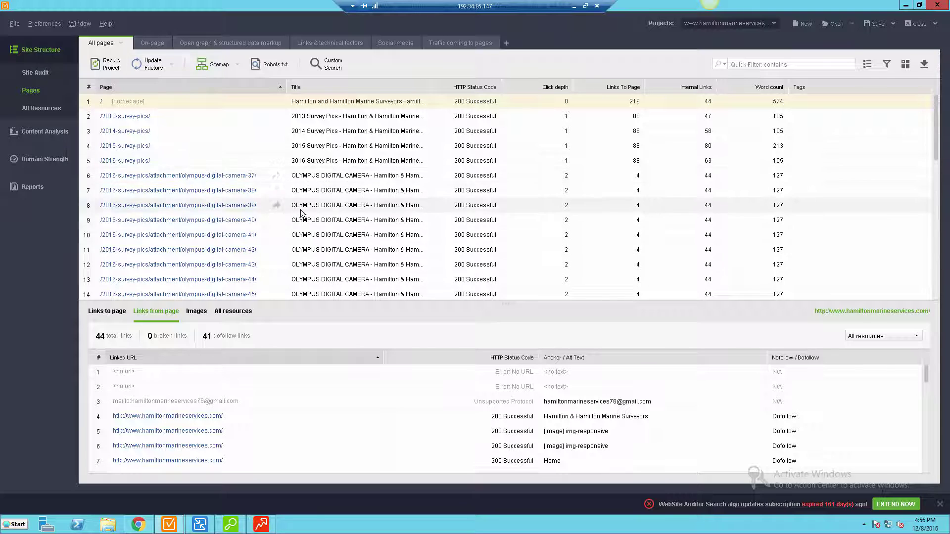
- Browse the Pages view's on-page, open graph, links/technical and social share columns
left_click(151, 43)
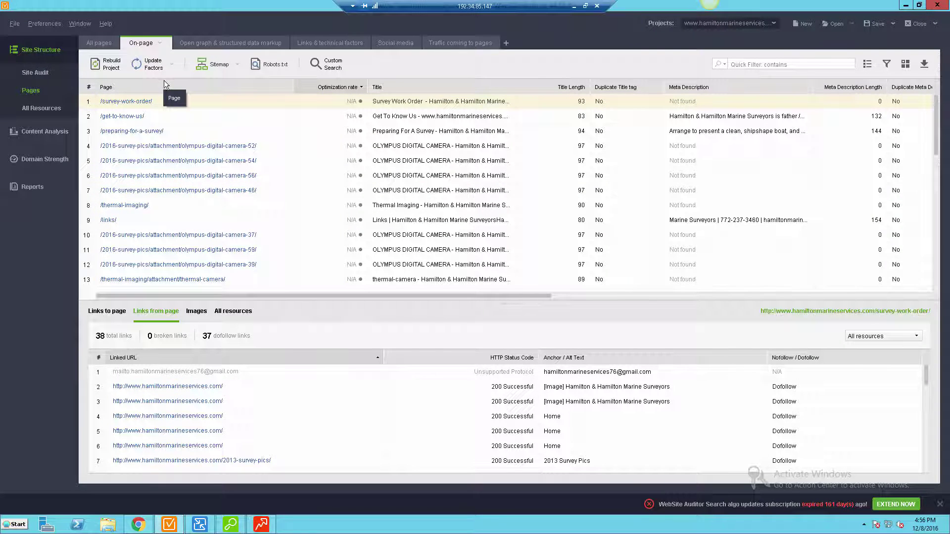
left_click(260, 131)
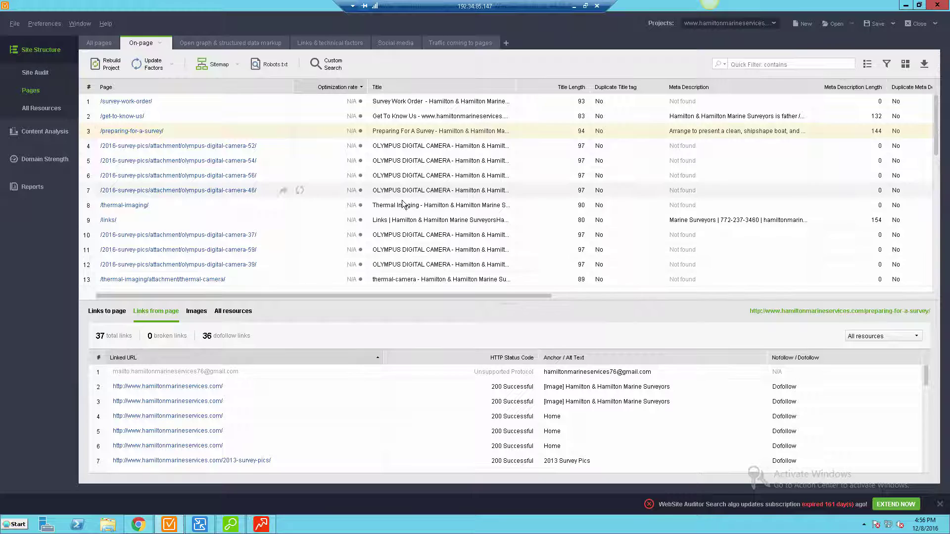
left_click(205, 44)
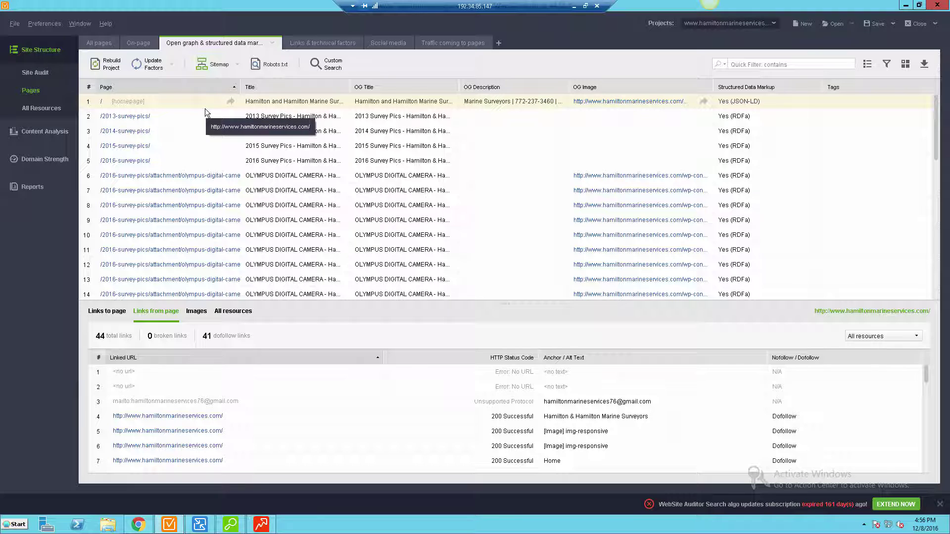
left_click(336, 45)
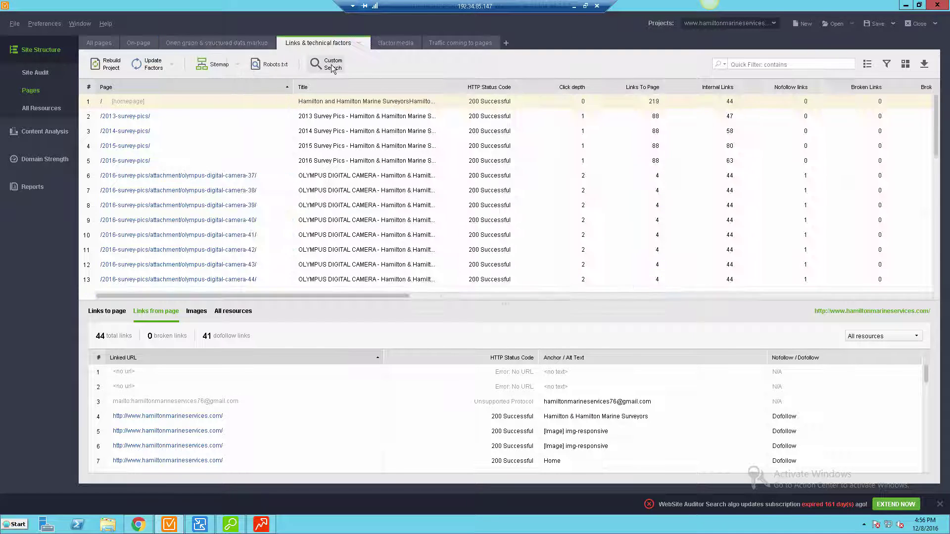
left_click(381, 43)
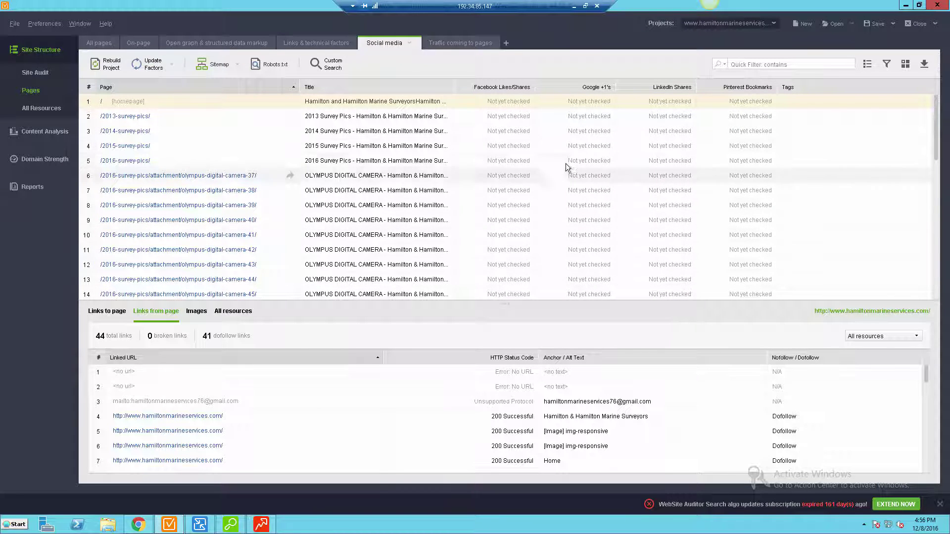
- Check page traffic, return to all pages, and start Content Analysis's Update Webpage Content Data wizard
key("ctrl+Tab")
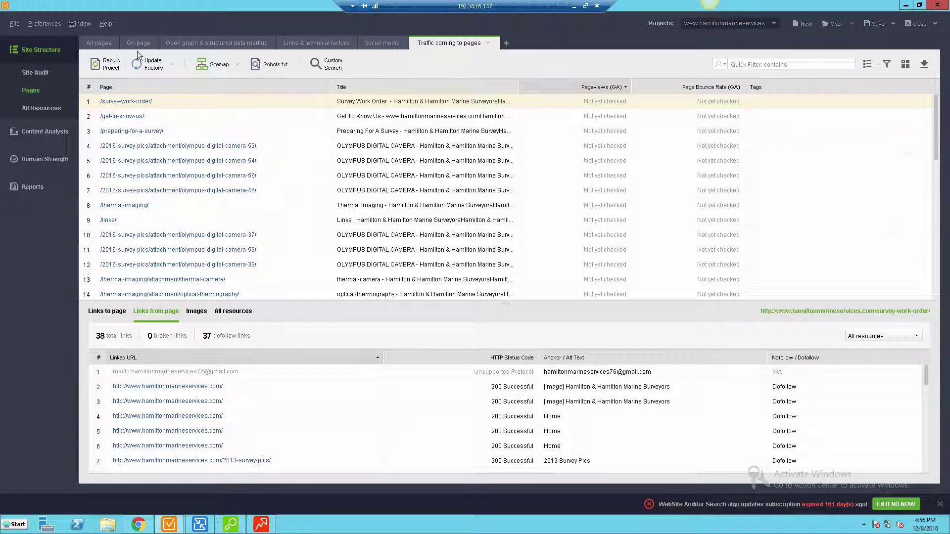
left_click(104, 45)
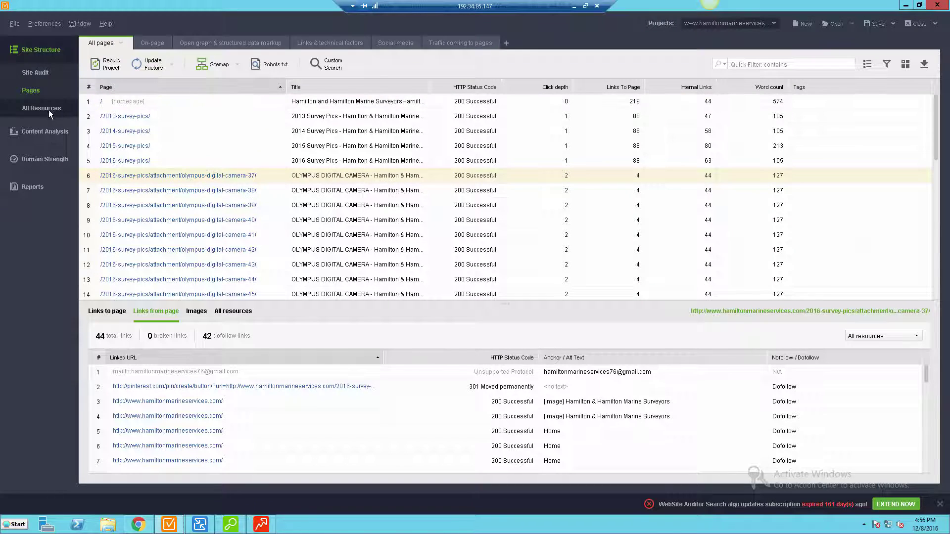
left_click(47, 132)
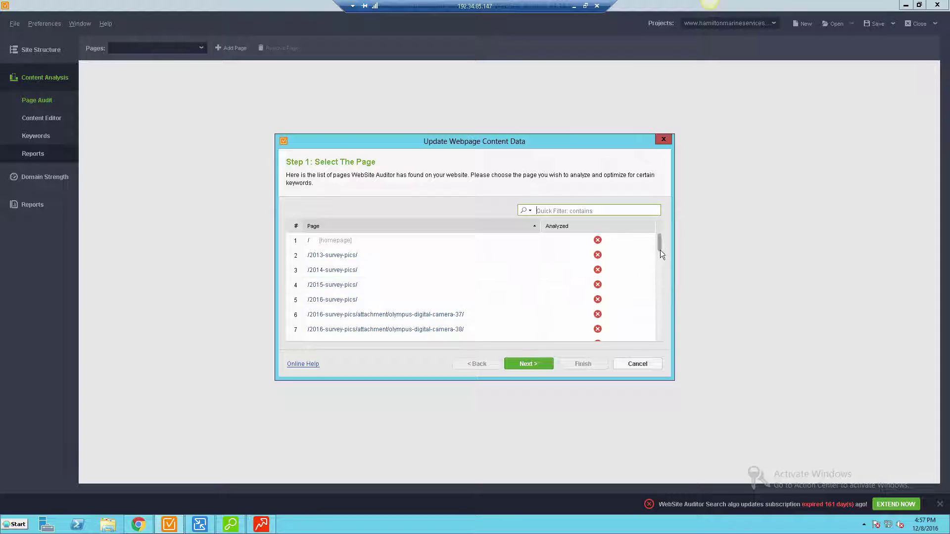
left_click_drag(660, 250, 661, 319)
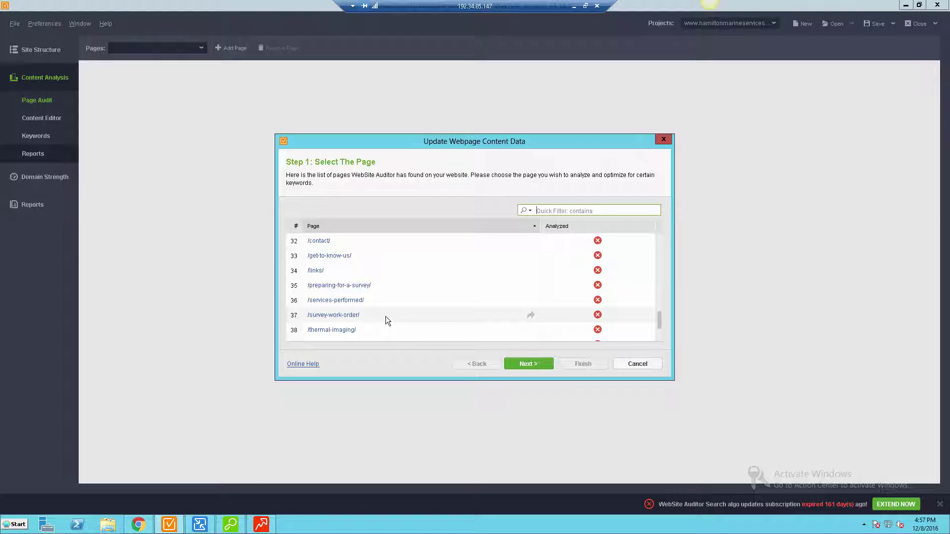
left_click(379, 255)
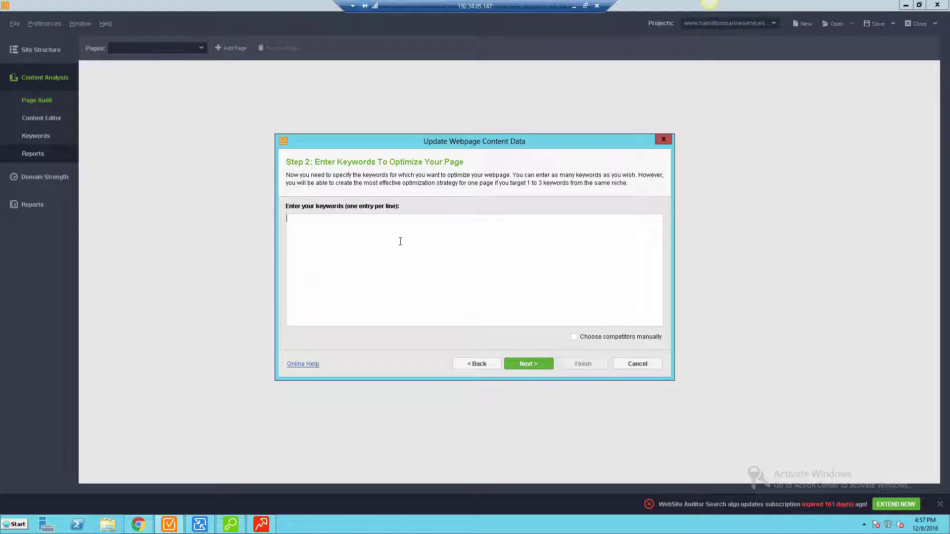
type("get to ")
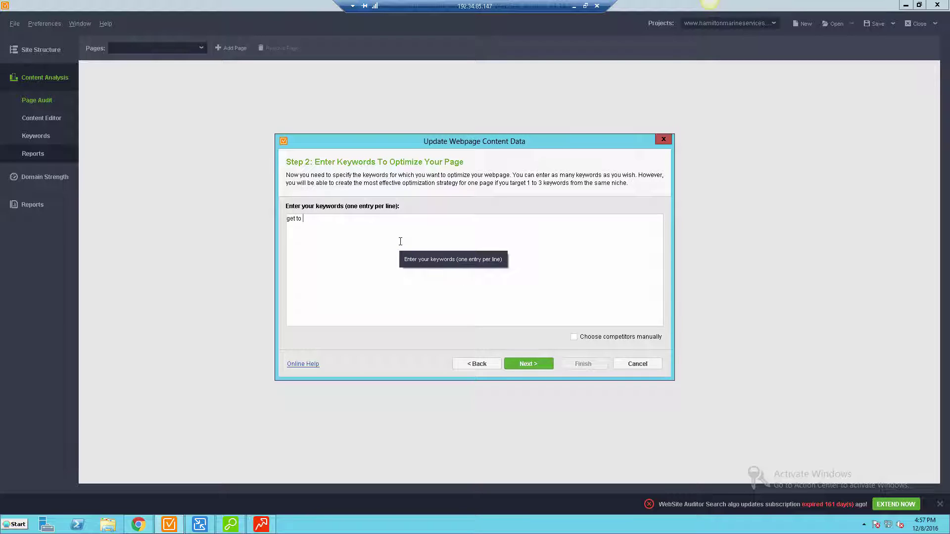
type("know us")
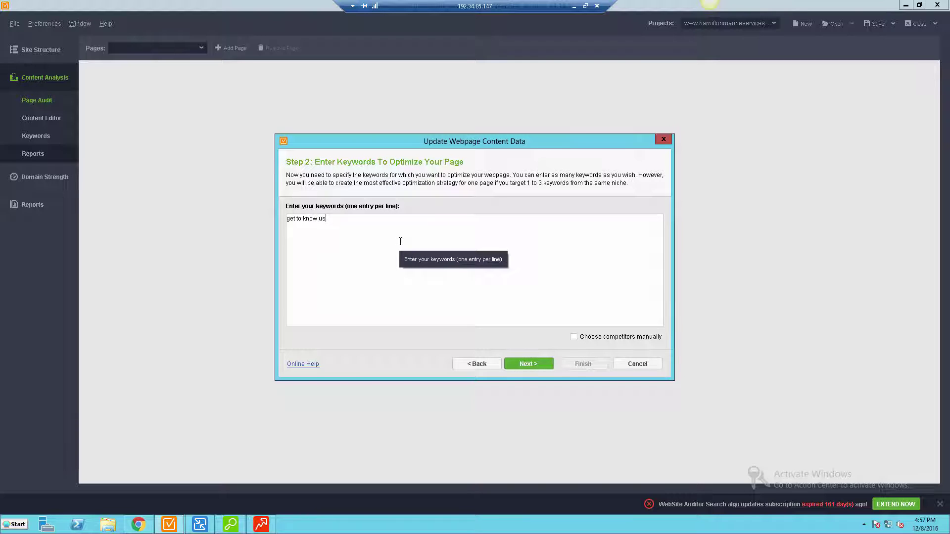
left_click(521, 365)
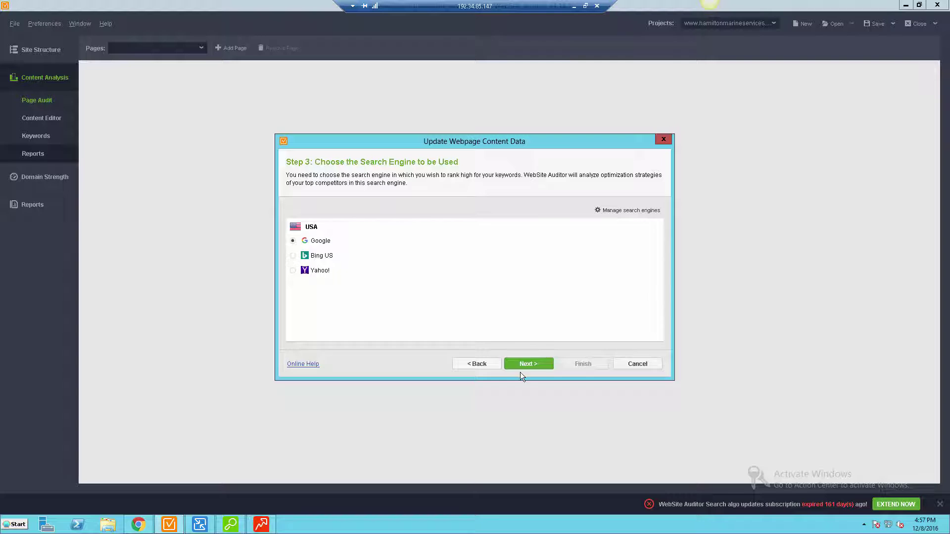
key("Return")
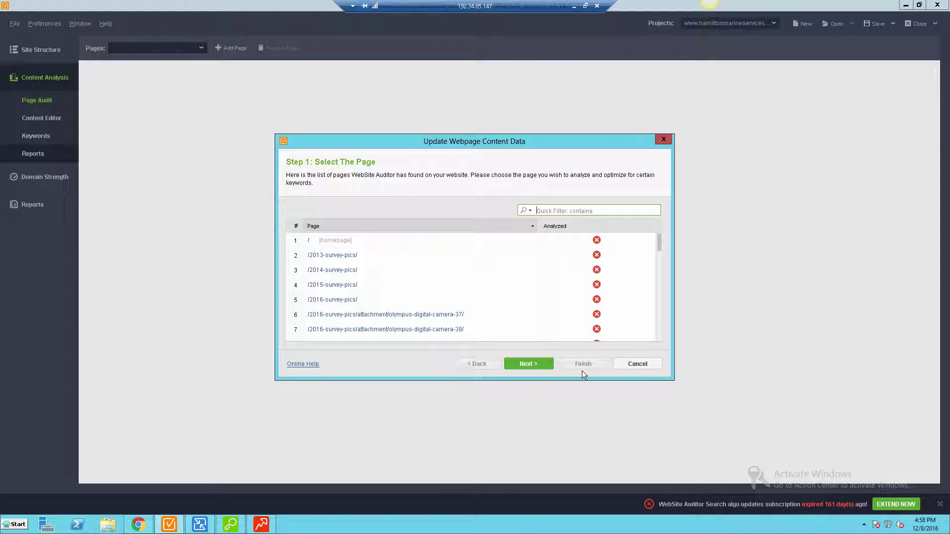
- Cancel the content update wizard, browse the Content Analysis sub-items, and go to Domain Strength
left_click(643, 363)
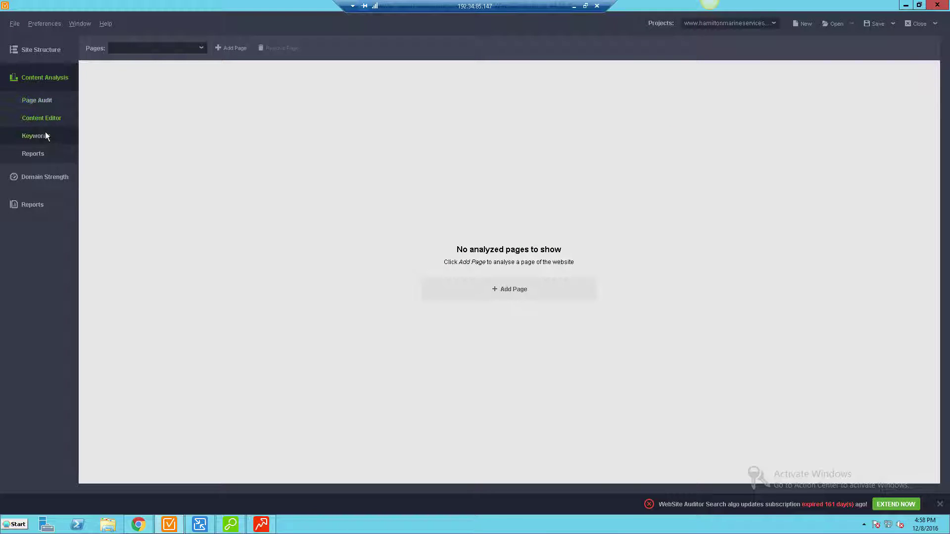
left_click(45, 133)
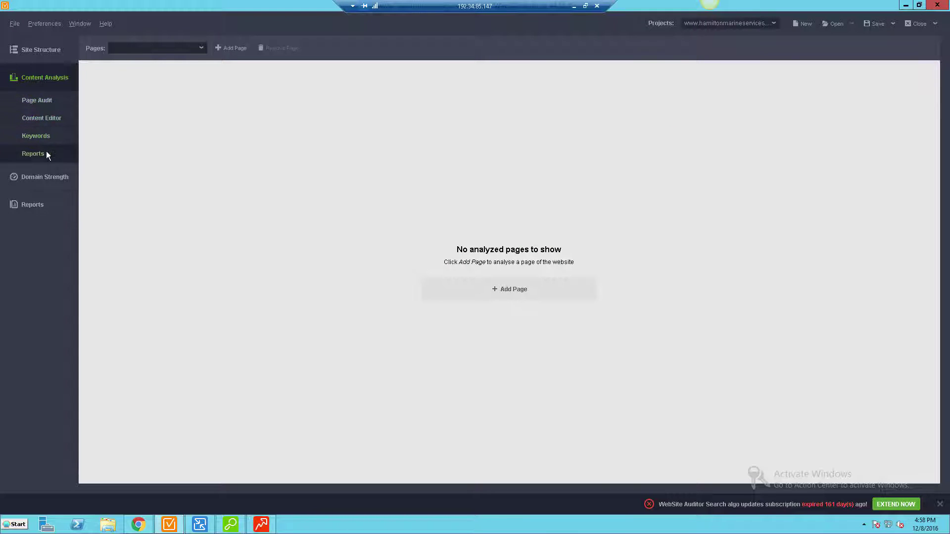
left_click(34, 102)
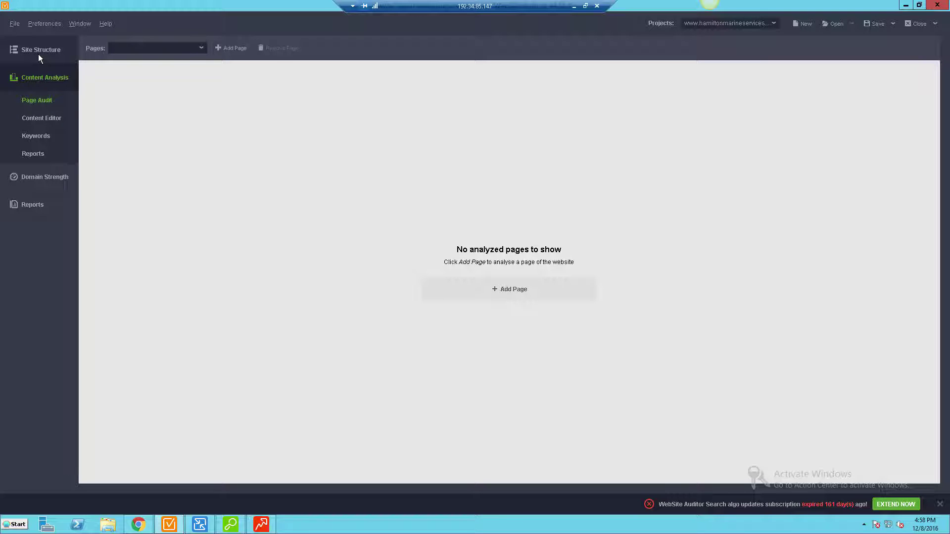
left_click(62, 178)
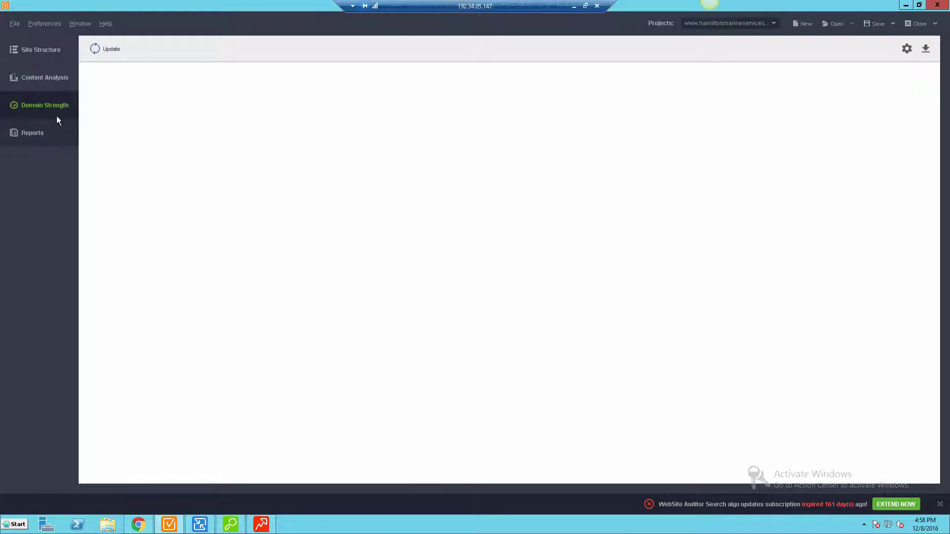
- Load the Domain Strength report, then show the Site Audit (Summary) report under Reports
left_click(57, 105)
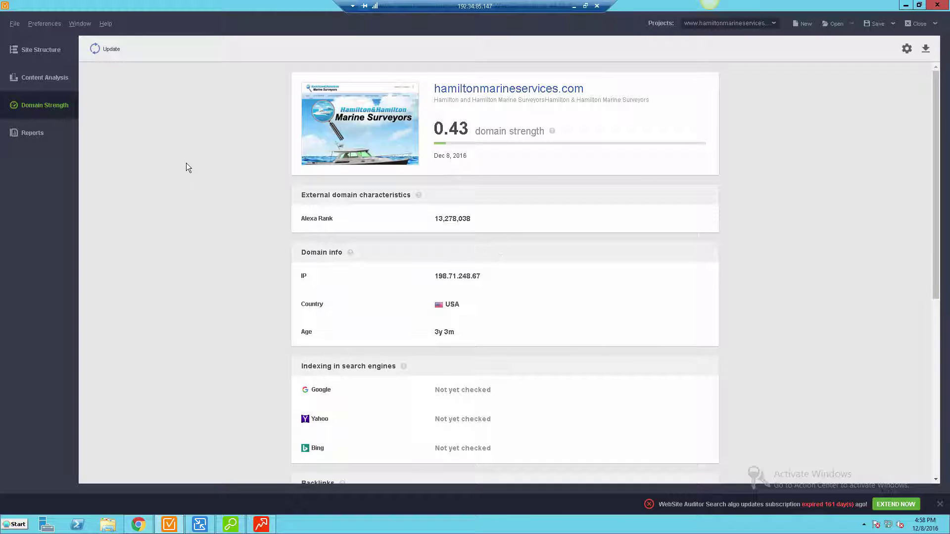
left_click(38, 134)
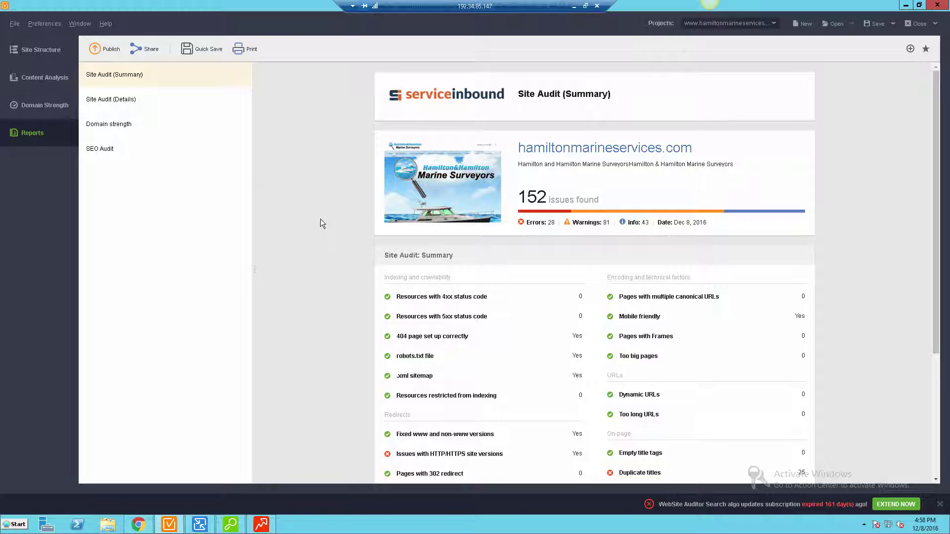
- Scroll through the Site Audit (Summary) and Site Audit (Details) reports
scroll(326, 219, "down", 1)
scroll(341, 220, "up", 1)
scroll(329, 220, "down", 3)
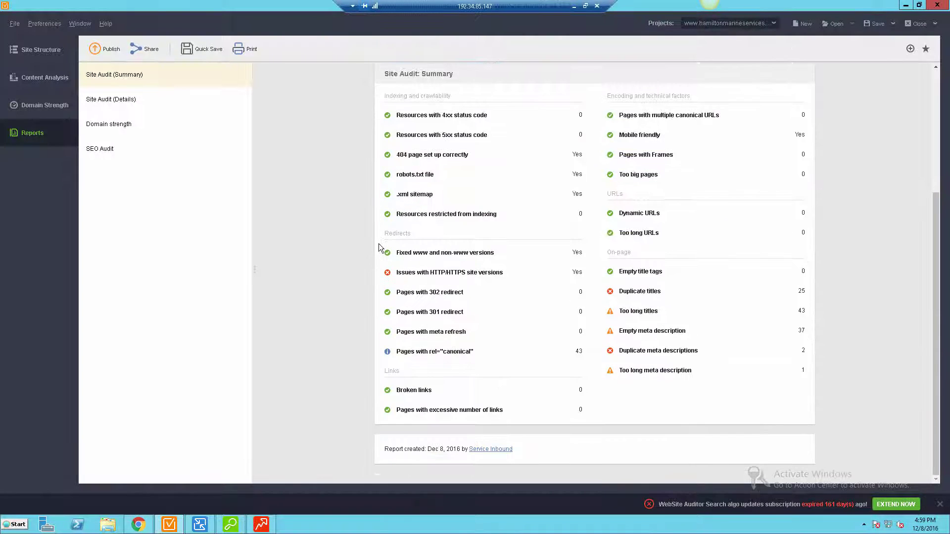
scroll(379, 247, "up", 3)
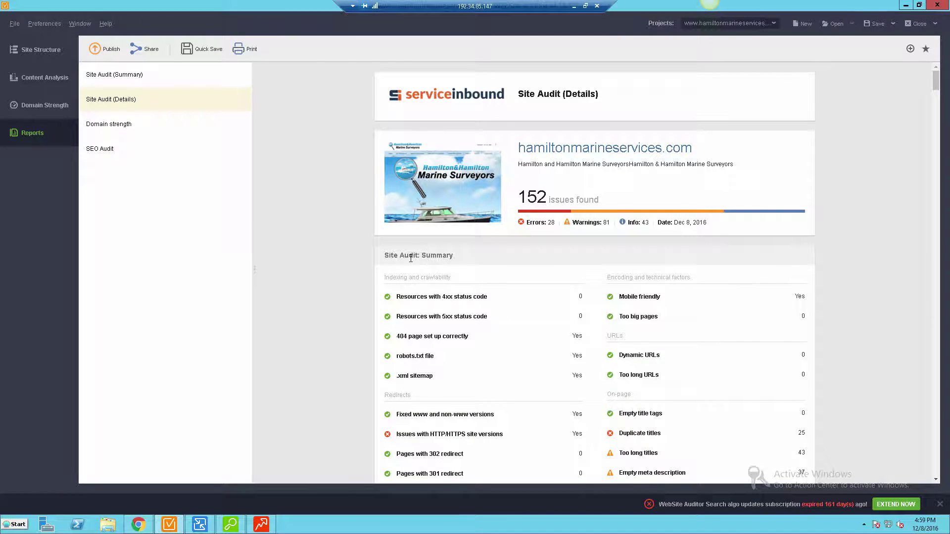
scroll(411, 257, "down", 3)
scroll(411, 258, "down", 12)
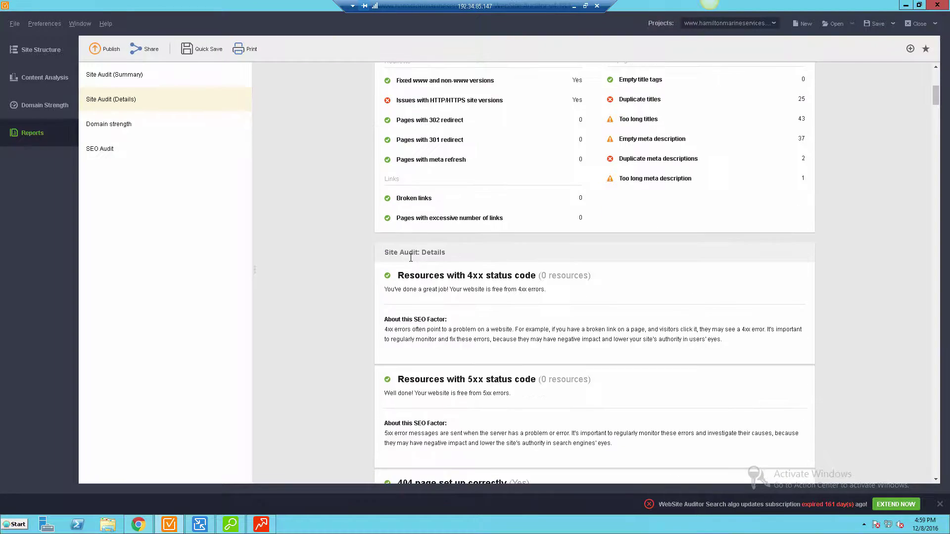
scroll(410, 257, "down", 5)
scroll(410, 257, "down", 10)
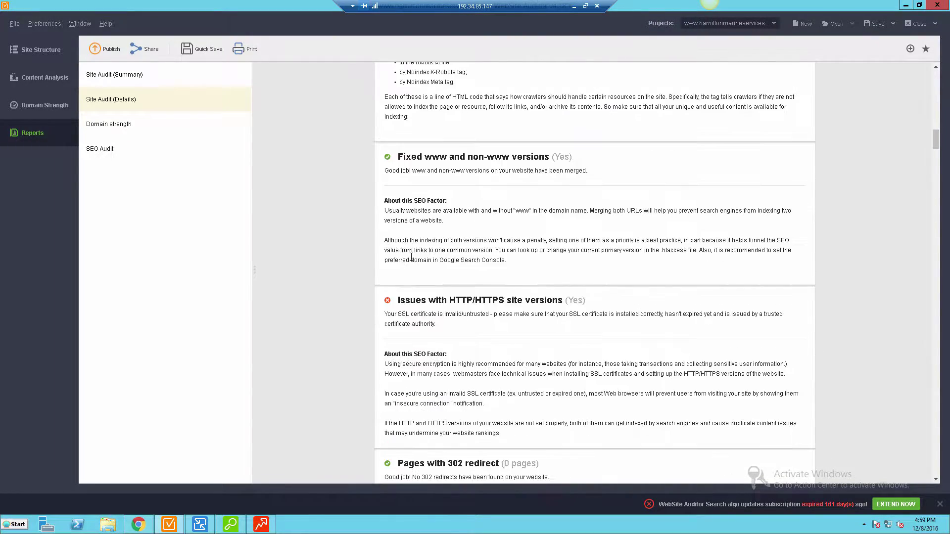
scroll(411, 258, "down", 4)
scroll(411, 255, "down", 5)
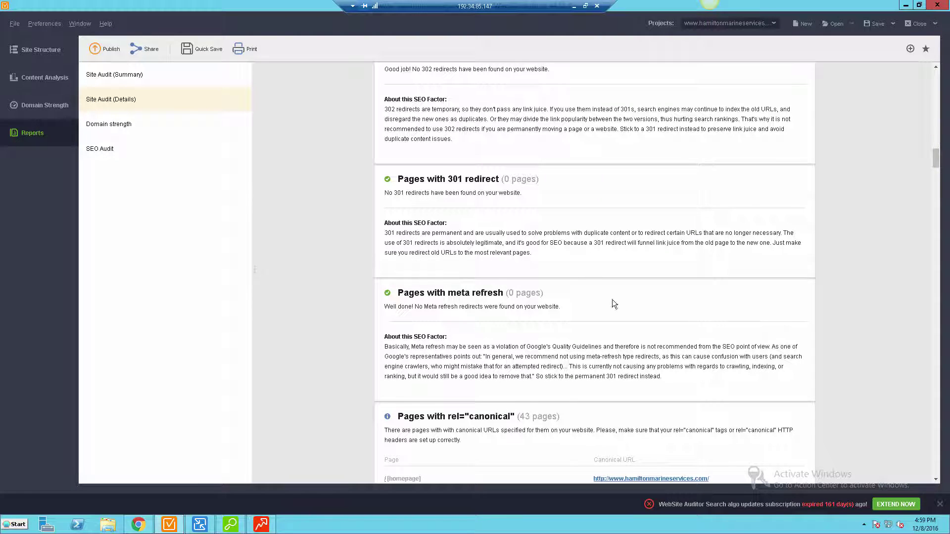
scroll(442, 286, "down", 4)
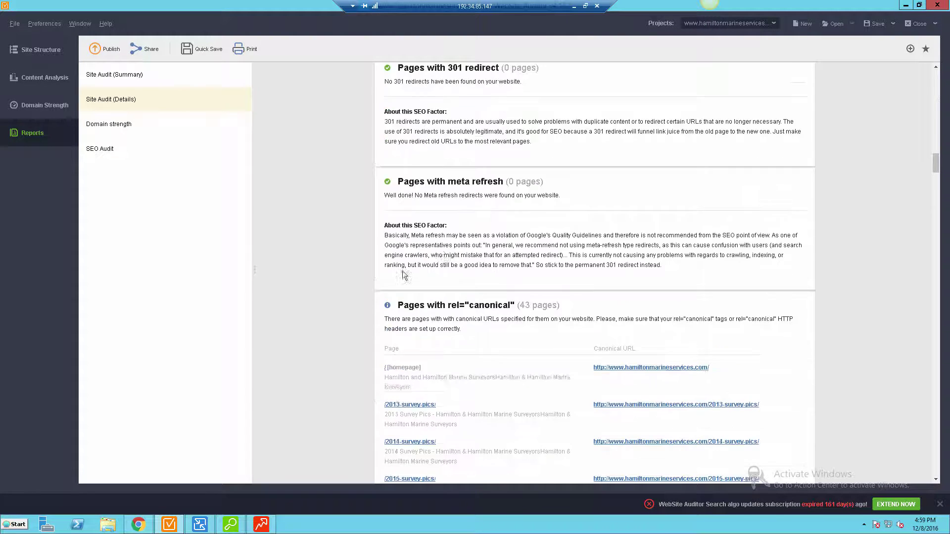
- Look at the Domain strength report, then open the SEO Audit report template for editing
left_click(143, 128)
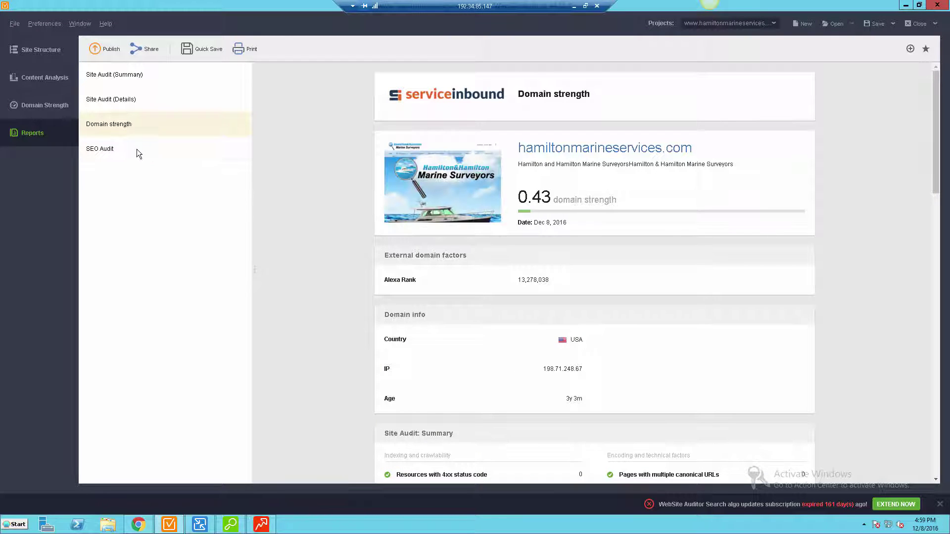
left_click(126, 148)
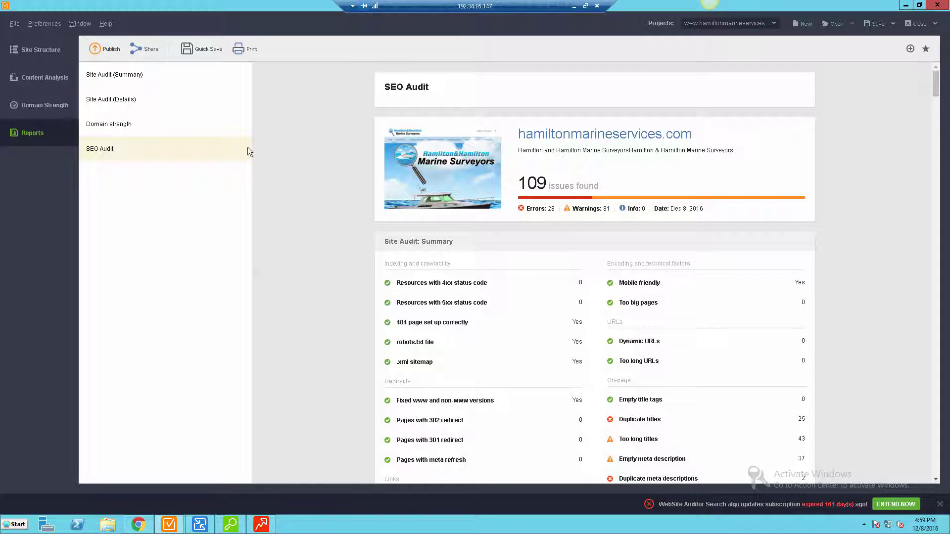
left_click(223, 148)
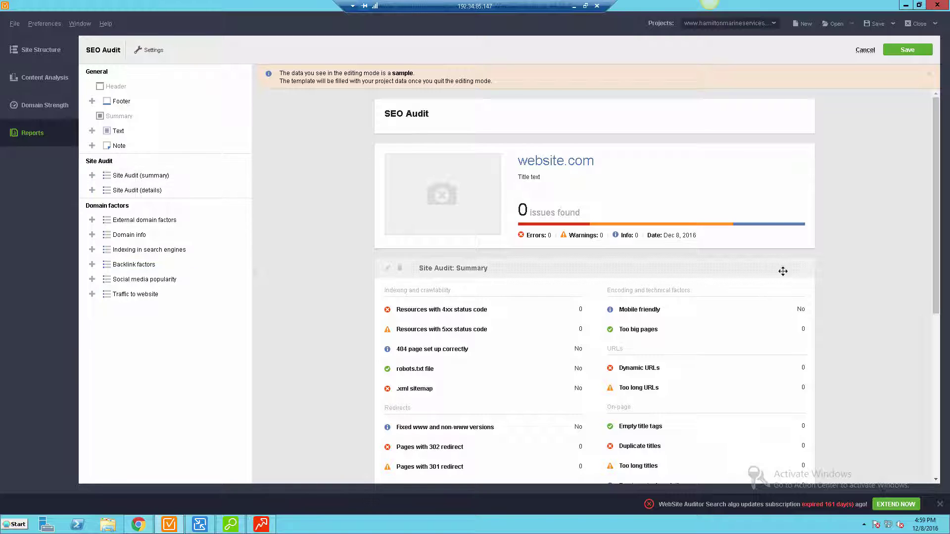
- Untick 'Issues with HTTP/HTTPS site versions' in the Site Audit: Summary widget settings and confirm
left_click(388, 269)
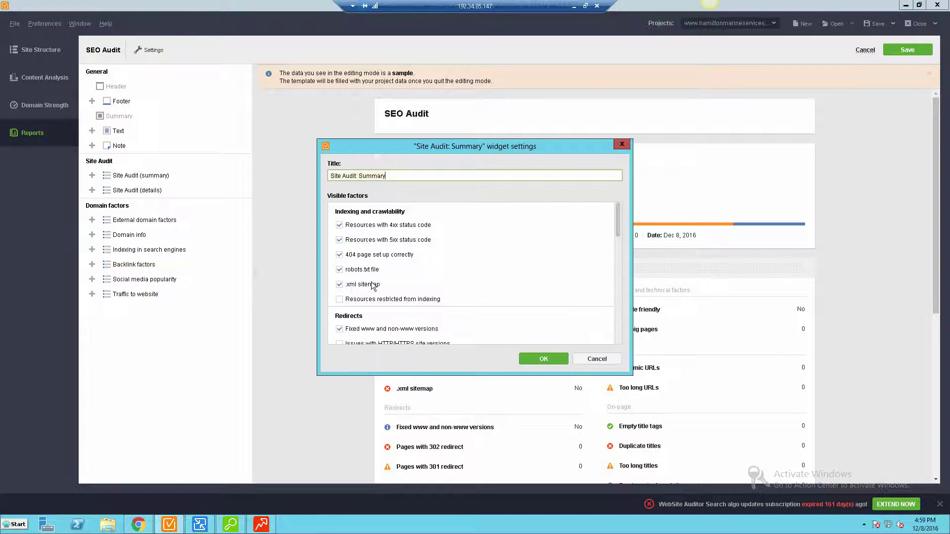
scroll(432, 311, "down", 2)
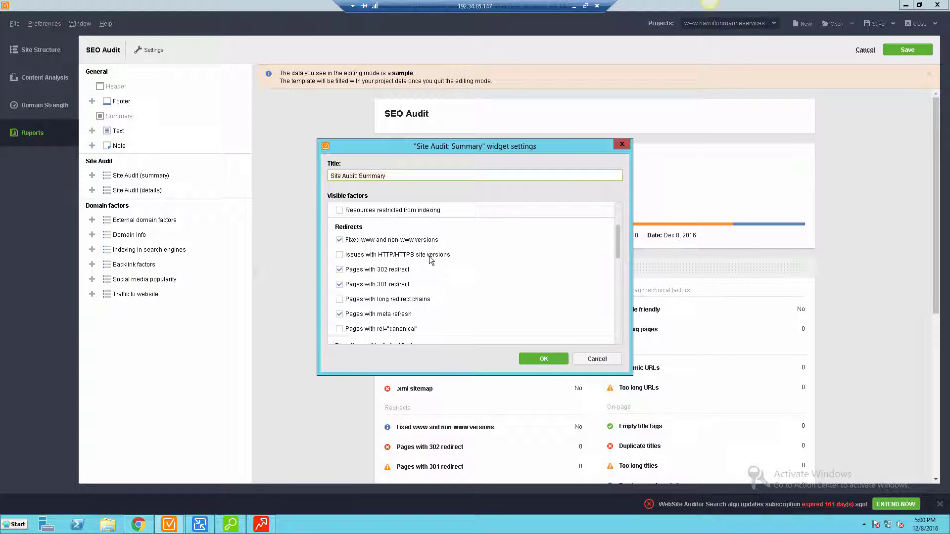
left_click(593, 356)
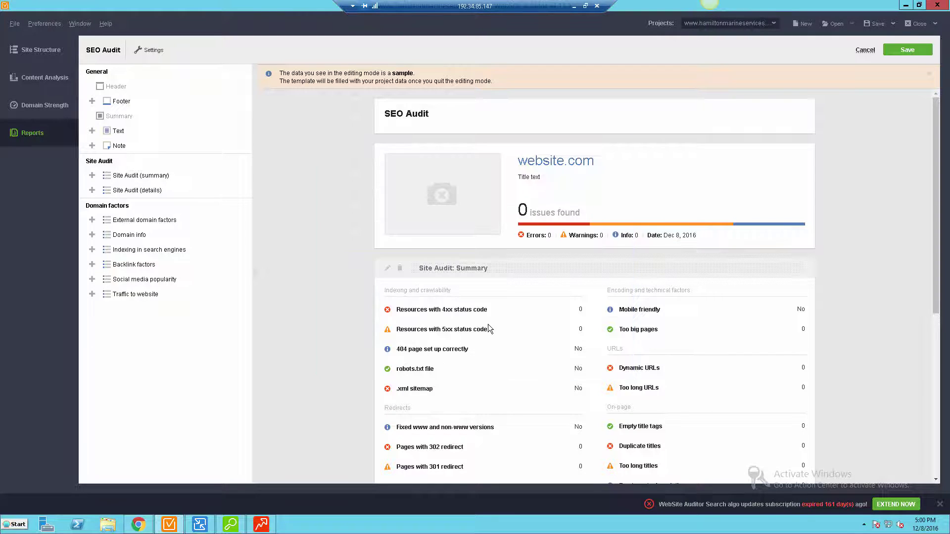
left_click(396, 280)
left_click(339, 254)
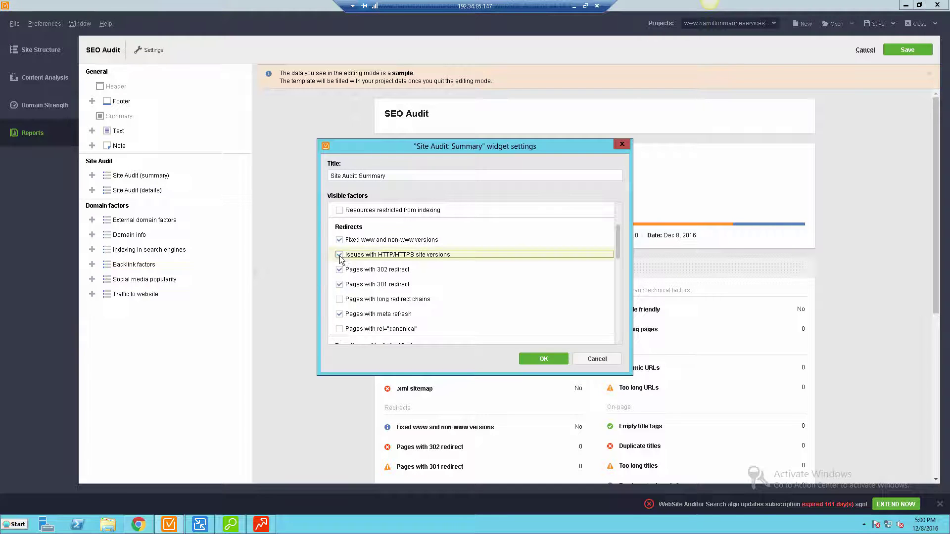
left_click(544, 358)
scroll(477, 378, "down", 3)
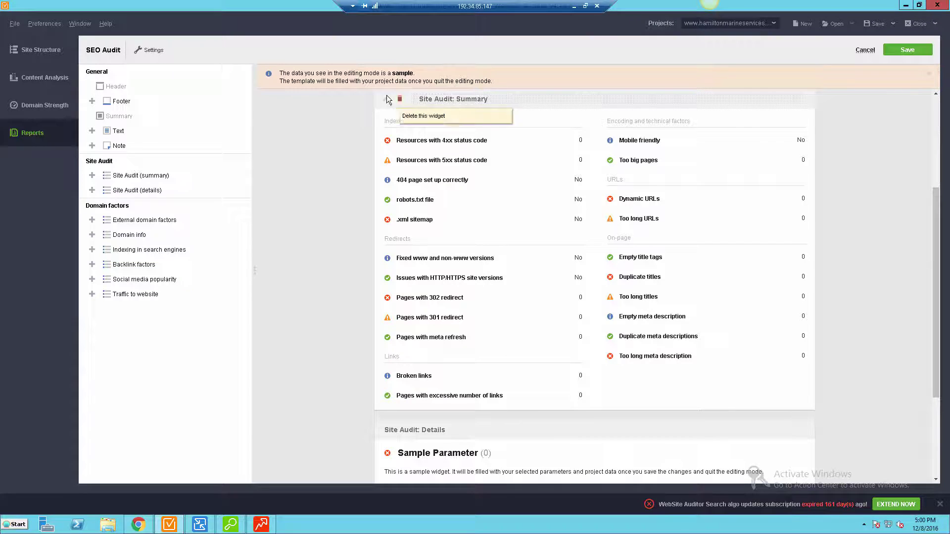
left_click(388, 127)
left_click(339, 255)
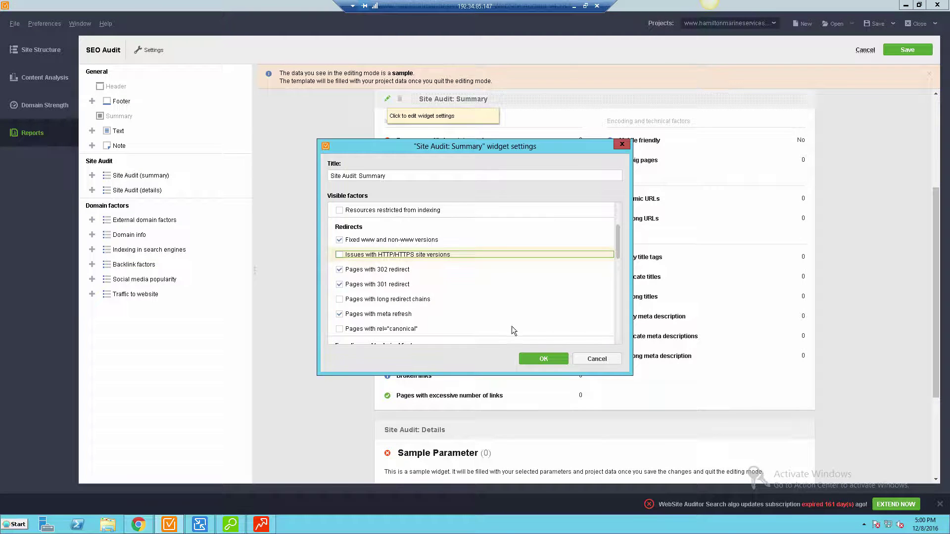
key("Return")
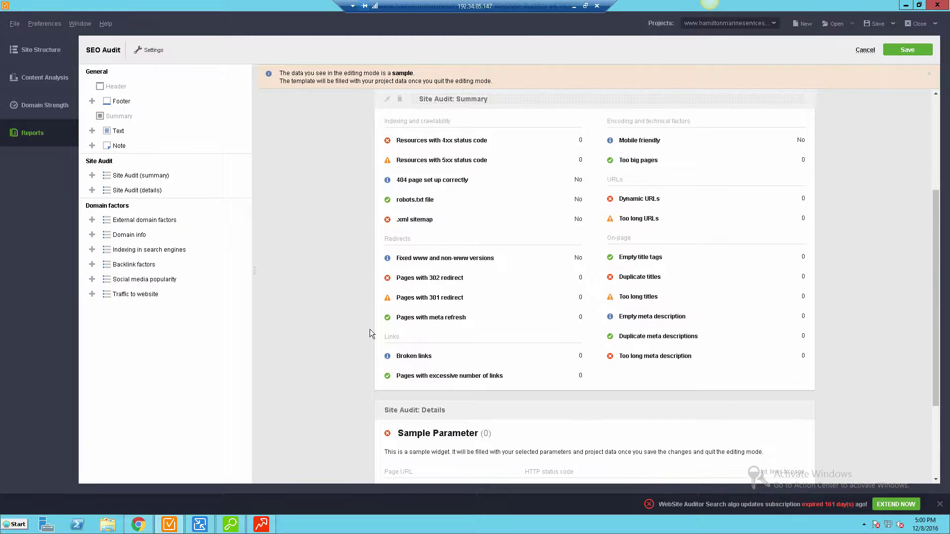
scroll(370, 332, "up", 1)
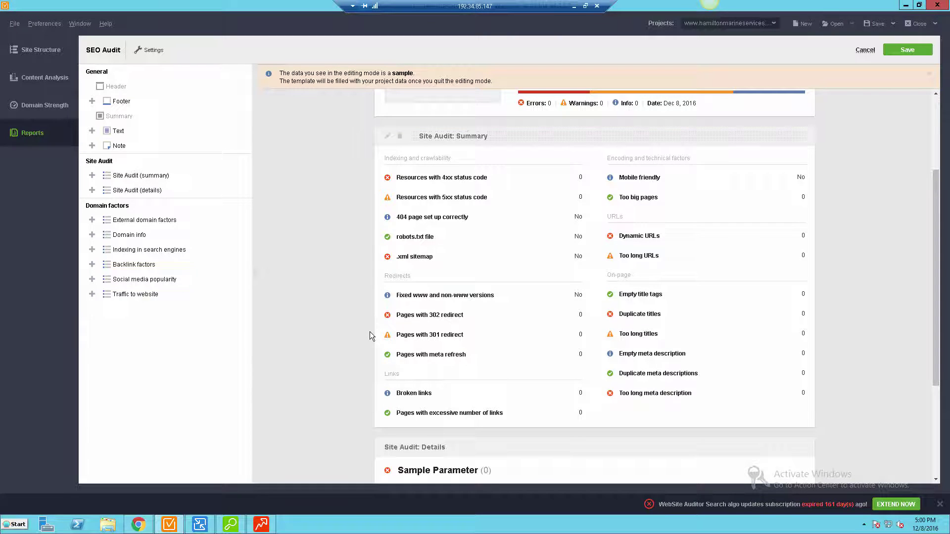